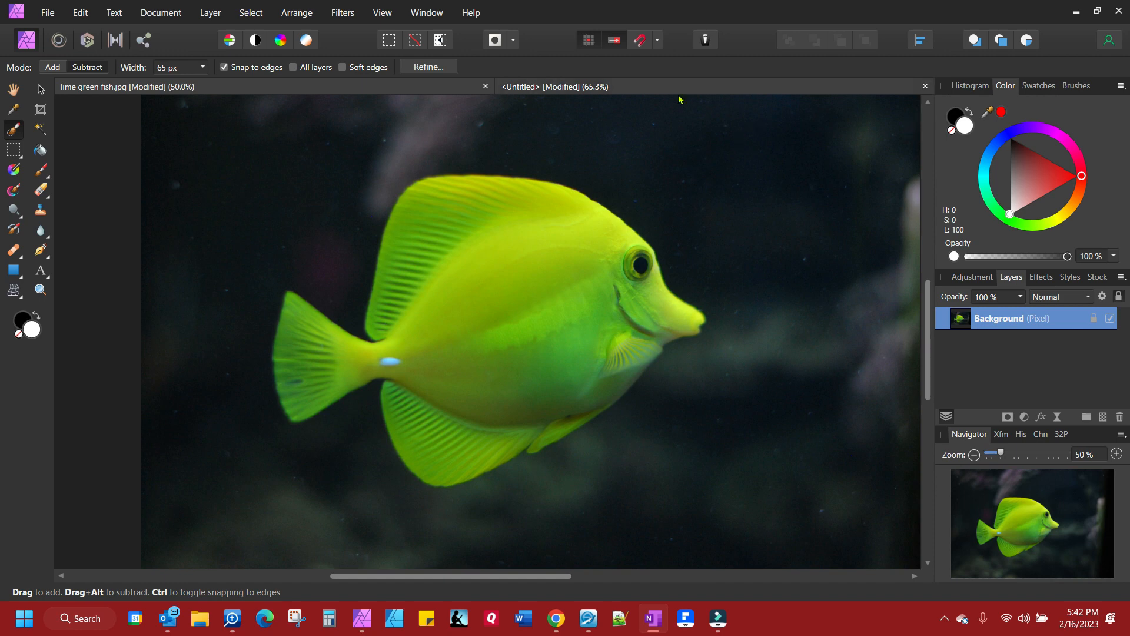
Select the entire fish in lime green fish.jpg with the Selection Brush, from the tail to the mouth.
left_click(40, 89)
left_click(18, 156)
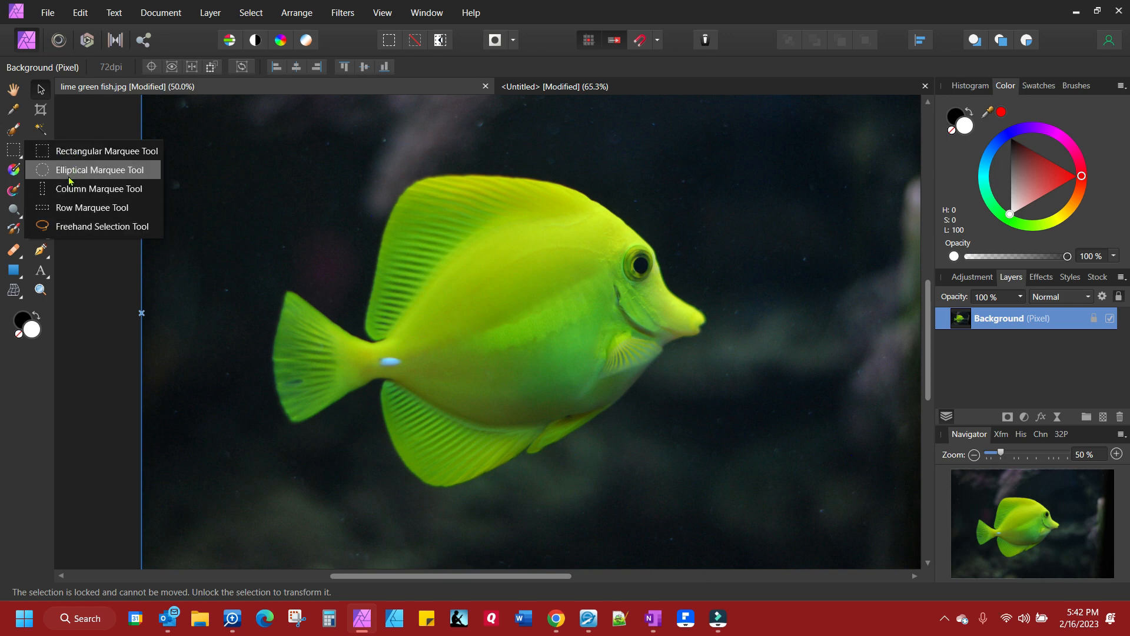
left_click(12, 133)
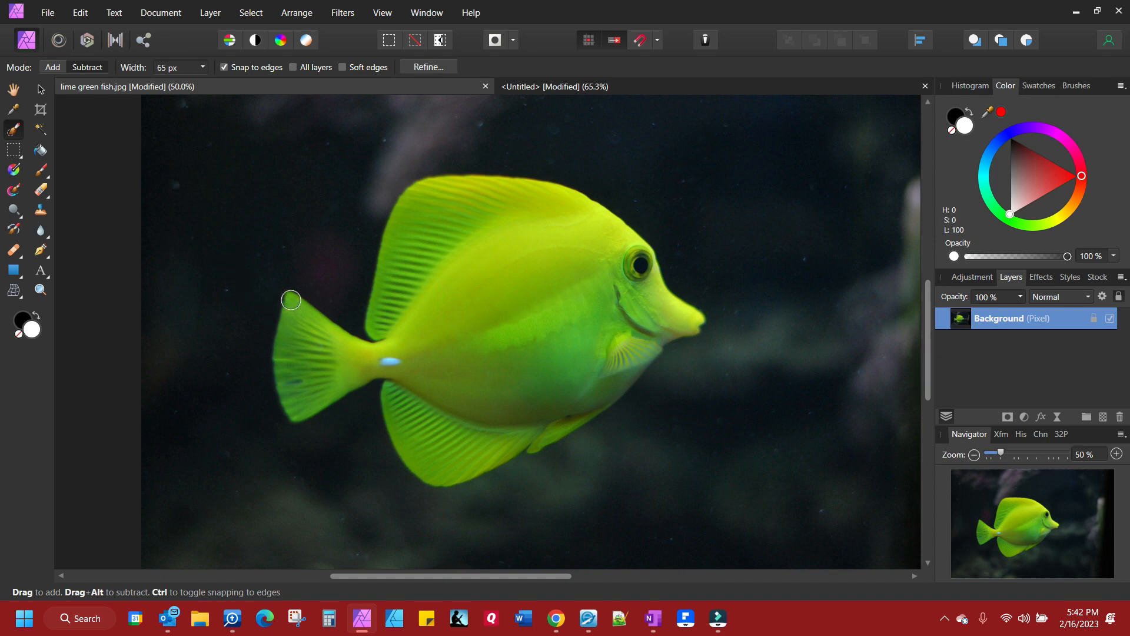
mouse_move(290, 304)
left_mouse_down()
mouse_move(288, 363)
mouse_move(301, 379)
mouse_move(411, 367)
mouse_move(440, 427)
mouse_move(415, 445)
mouse_move(413, 431)
mouse_move(503, 437)
mouse_move(568, 417)
mouse_move(631, 332)
mouse_move(642, 297)
mouse_move(617, 260)
mouse_move(582, 238)
mouse_move(483, 216)
left_mouse_up()
key("ctrl+plus")
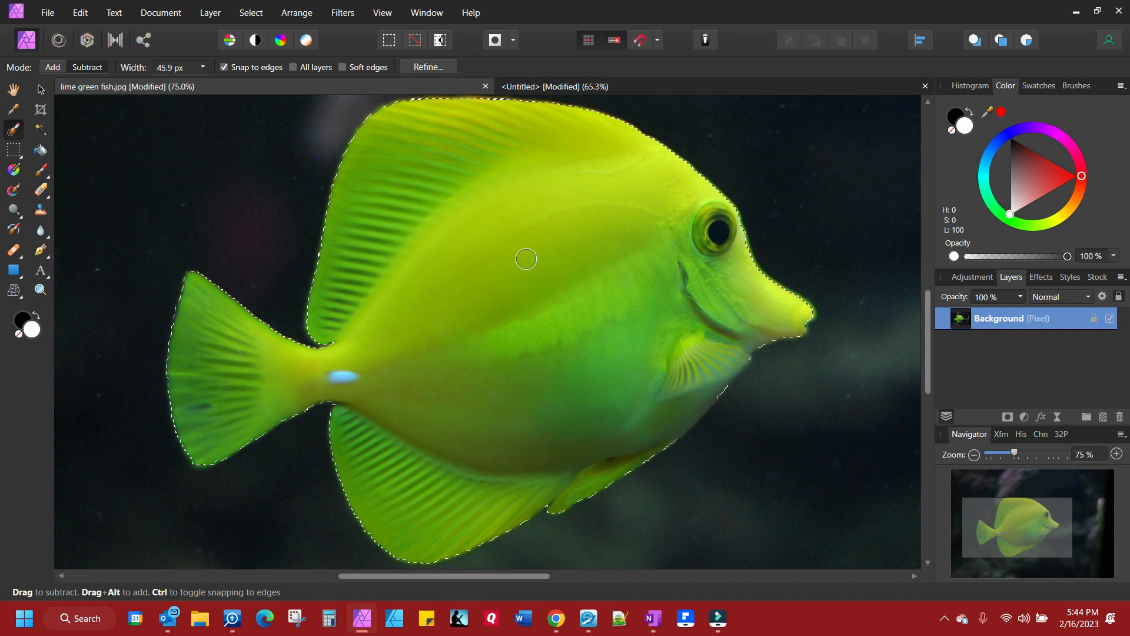
Paste the copied fish into the untitled document, centre it roughly on the canvas, and hide its layer.
left_click(563, 87)
left_click(476, 337)
key("ctrl+z")
left_click(40, 89)
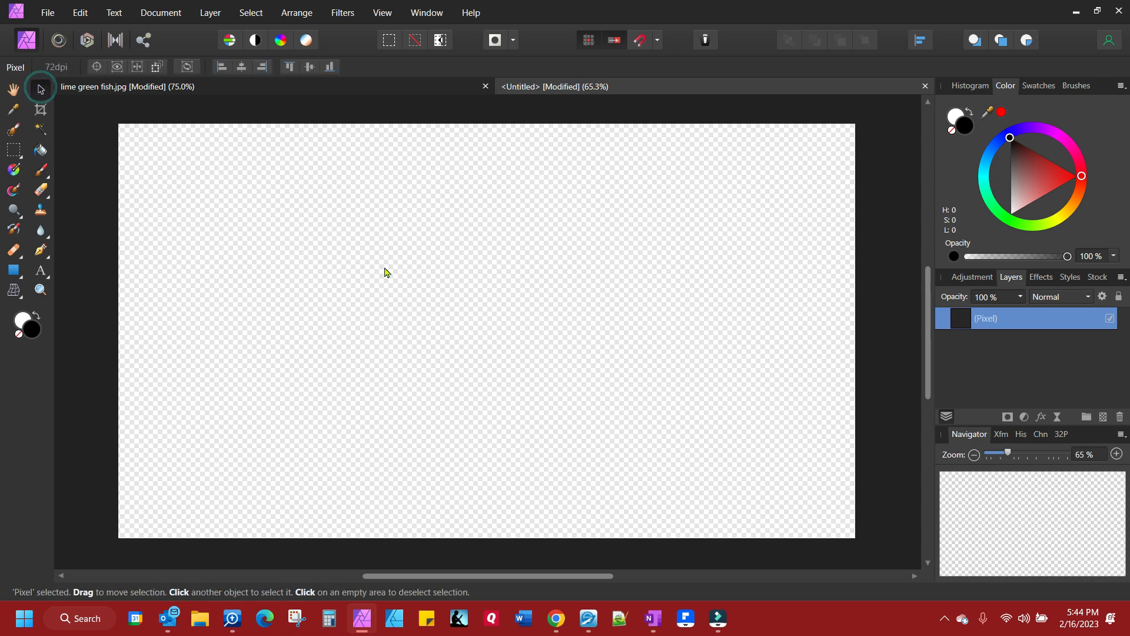
left_click(404, 295)
key("ctrl+v")
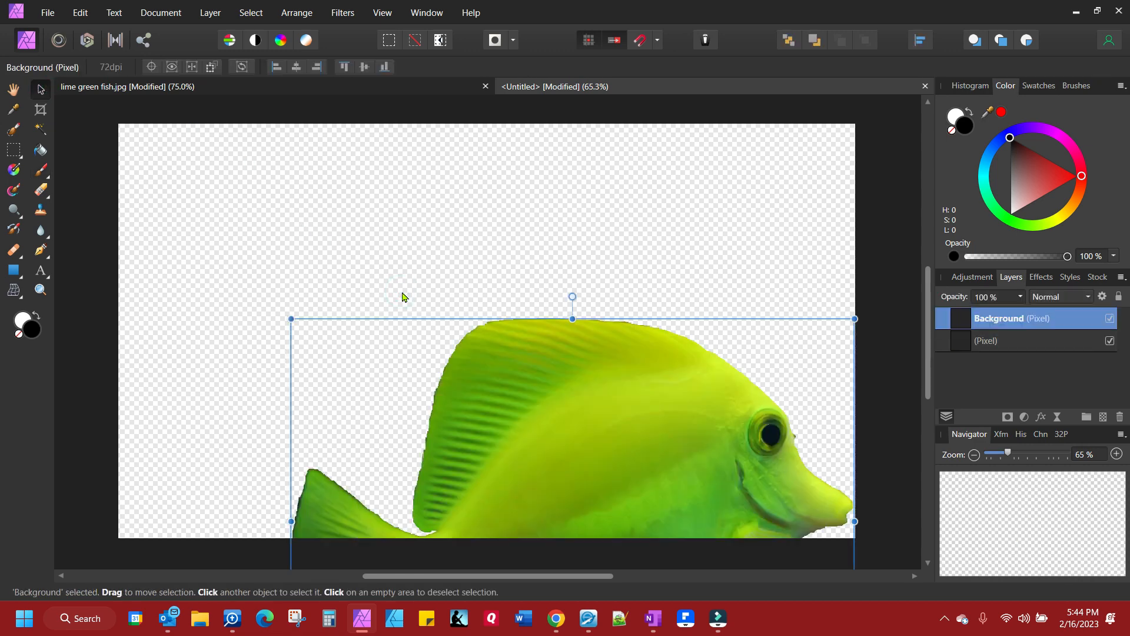
left_click_drag(585, 388, 500, 213)
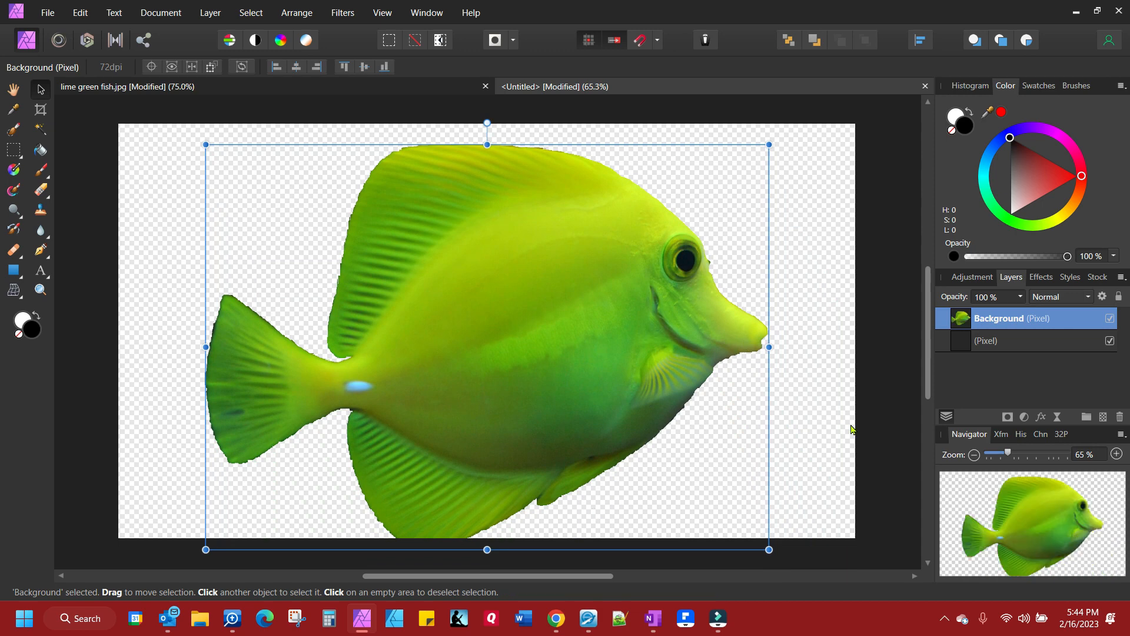
left_click(1015, 347)
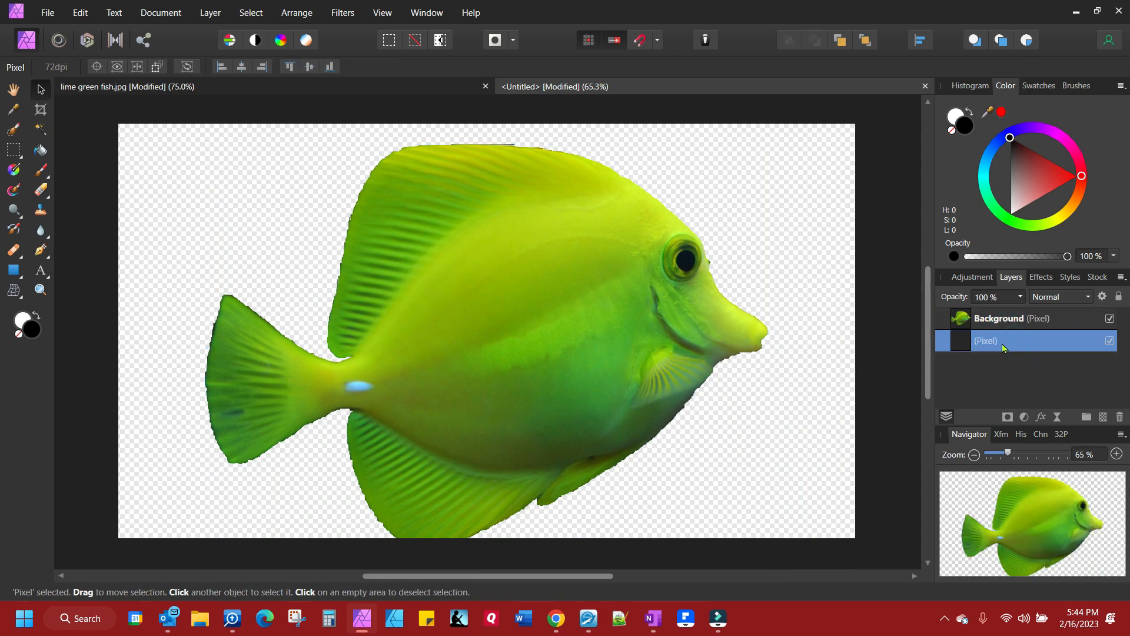
left_click(1109, 319)
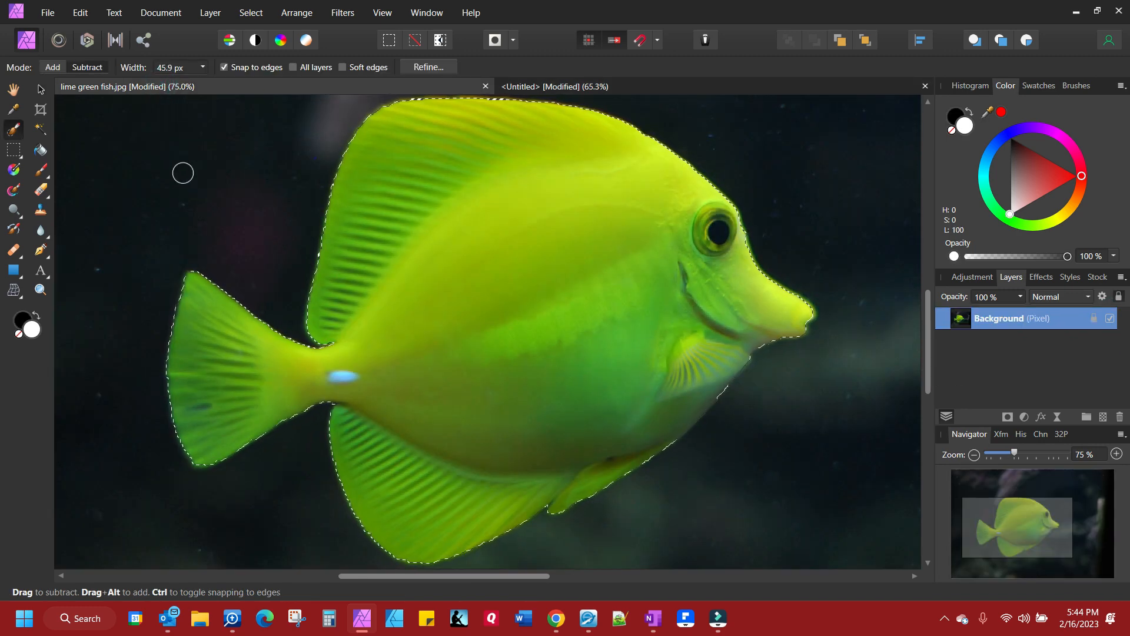
Refine the fish selection in lime green fish.jpg with Smooth set to 10 px and output to Selection.
key("ctrl+minus")
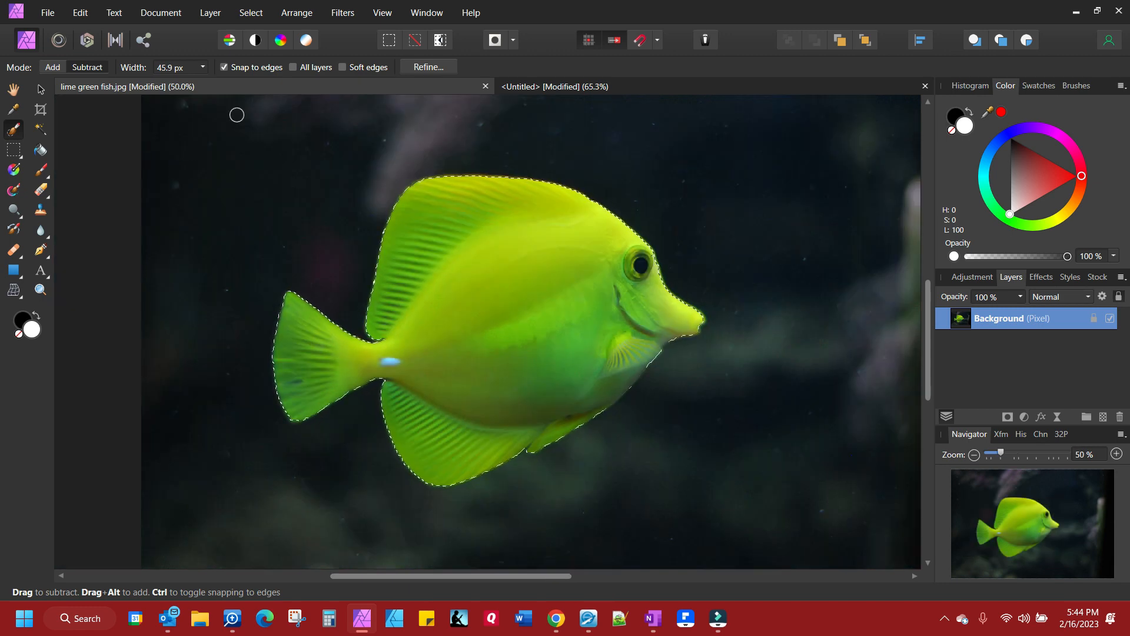
left_click(427, 67)
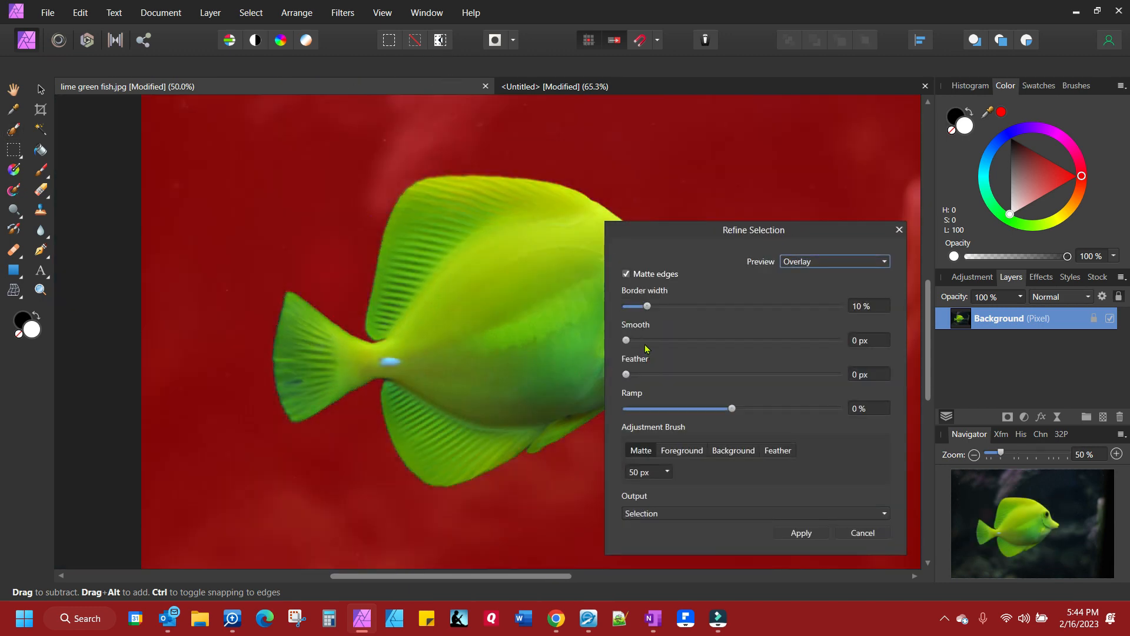
left_click(861, 339)
type("10")
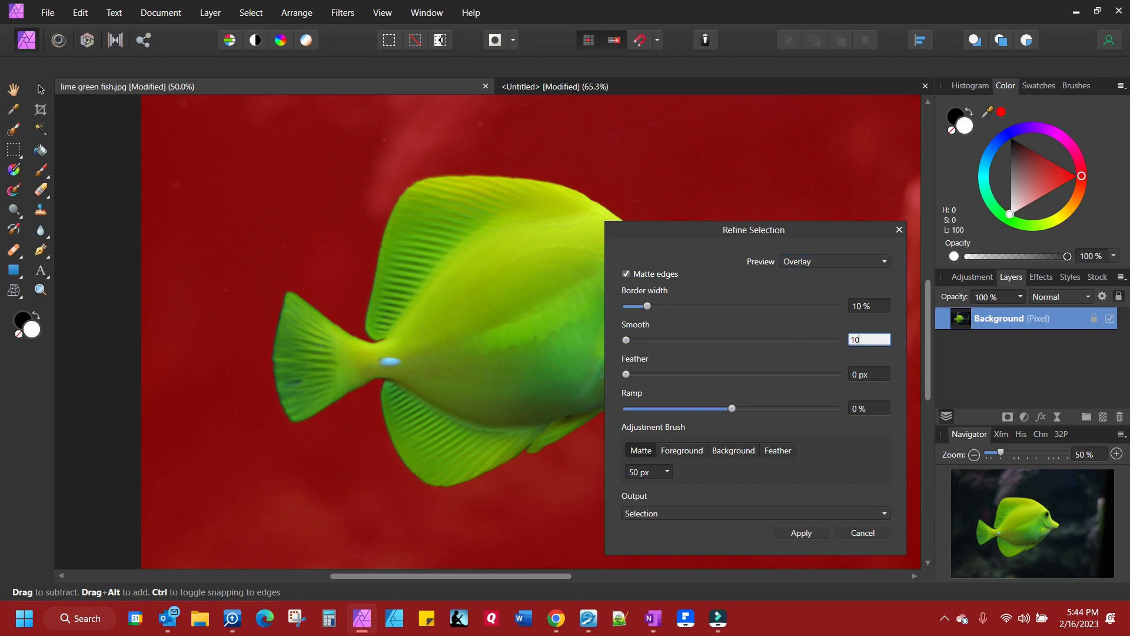
left_click(801, 533)
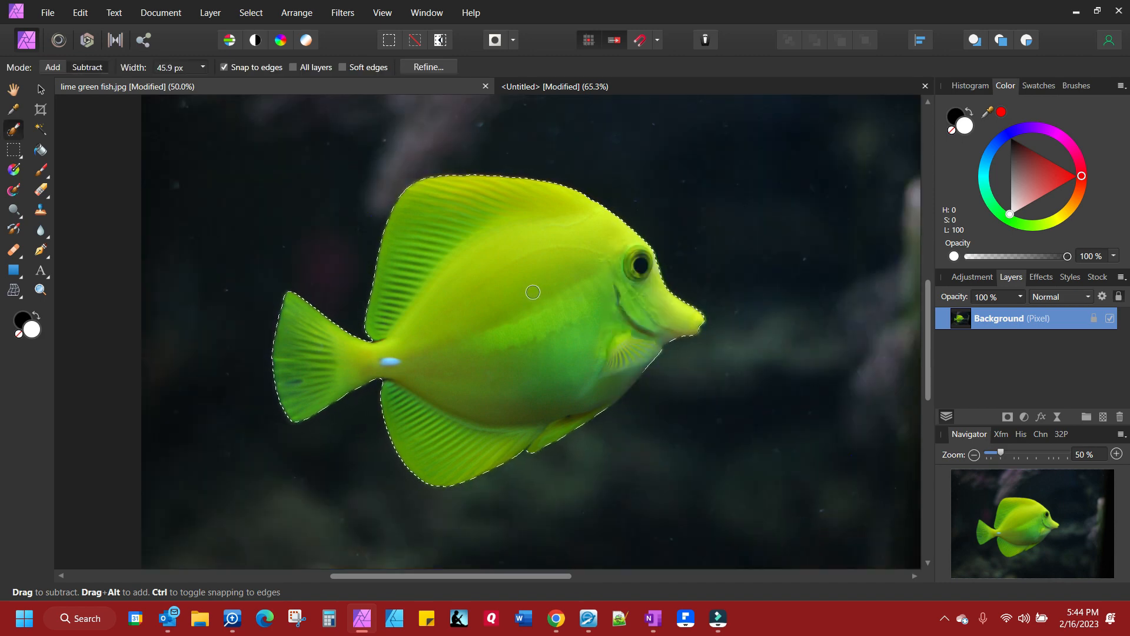
Paste the refined fish cutout into the untitled document and move it to about the middle of the canvas.
left_click(586, 89)
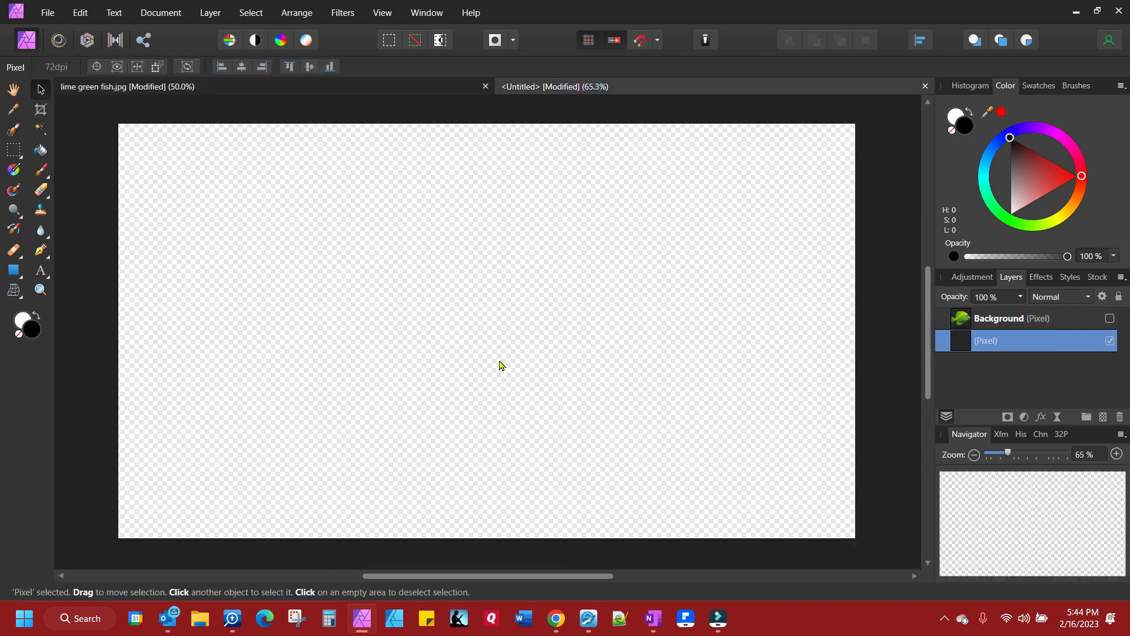
key("ctrl+v")
left_click_drag(594, 415, 496, 258)
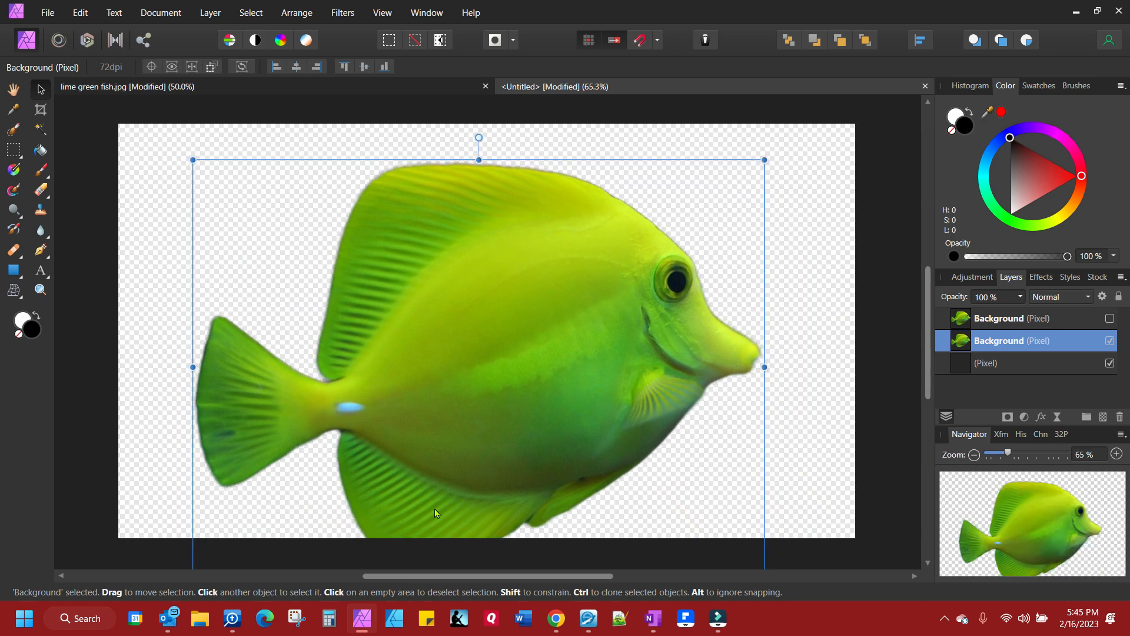
left_click_drag(490, 337, 489, 314)
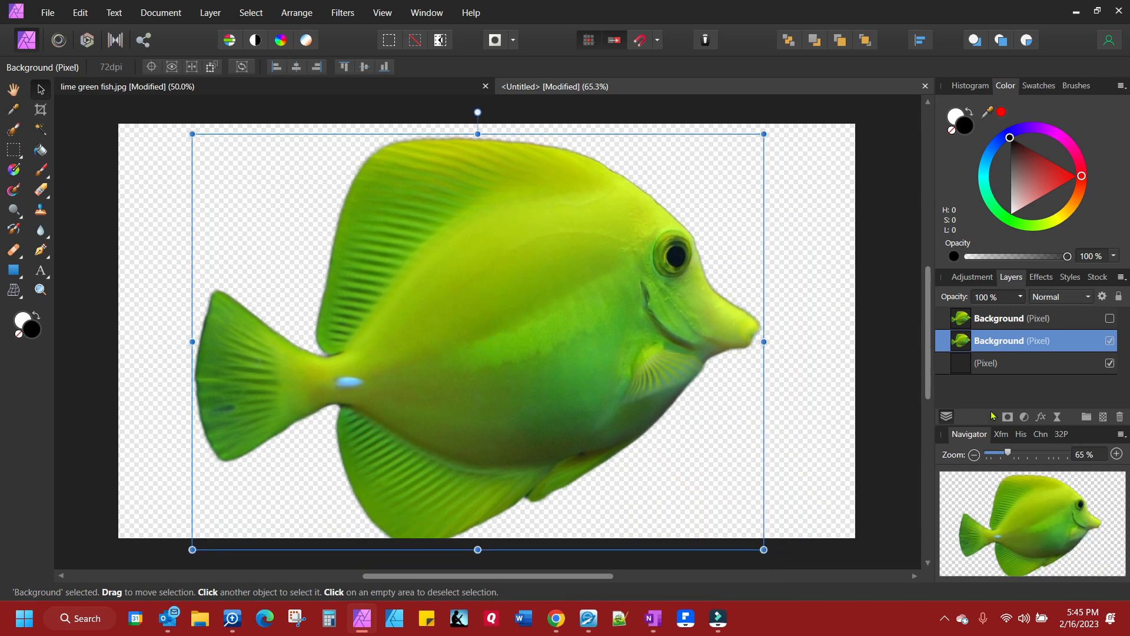
Compare the edges of the unrefined and refined fish cutouts by showing one layer at a time.
left_click(1110, 341)
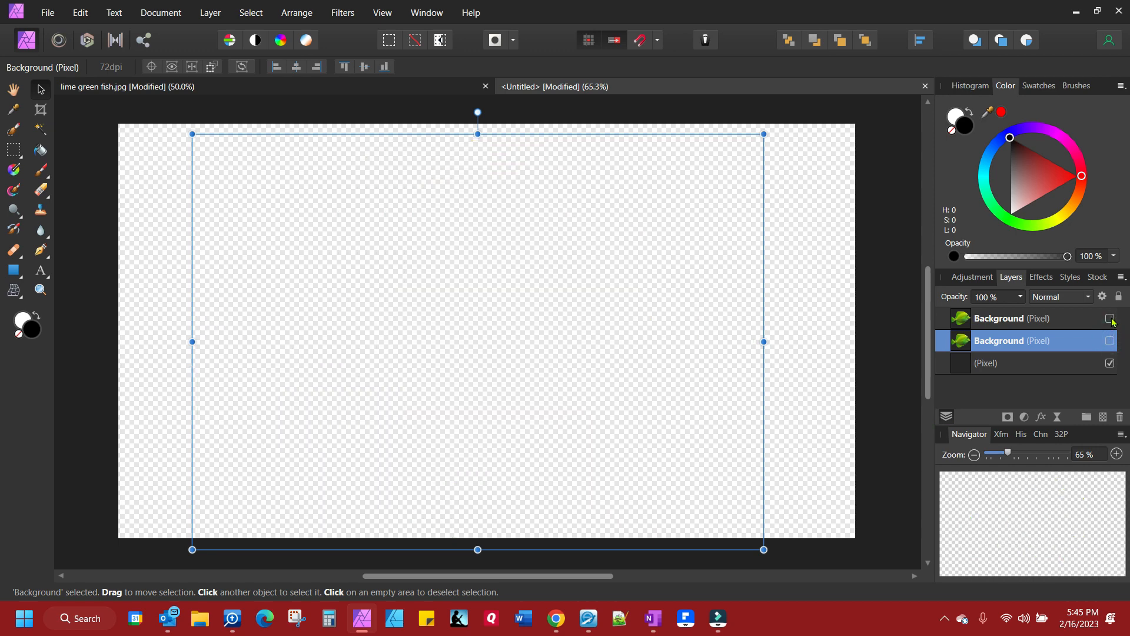
left_click(1111, 319)
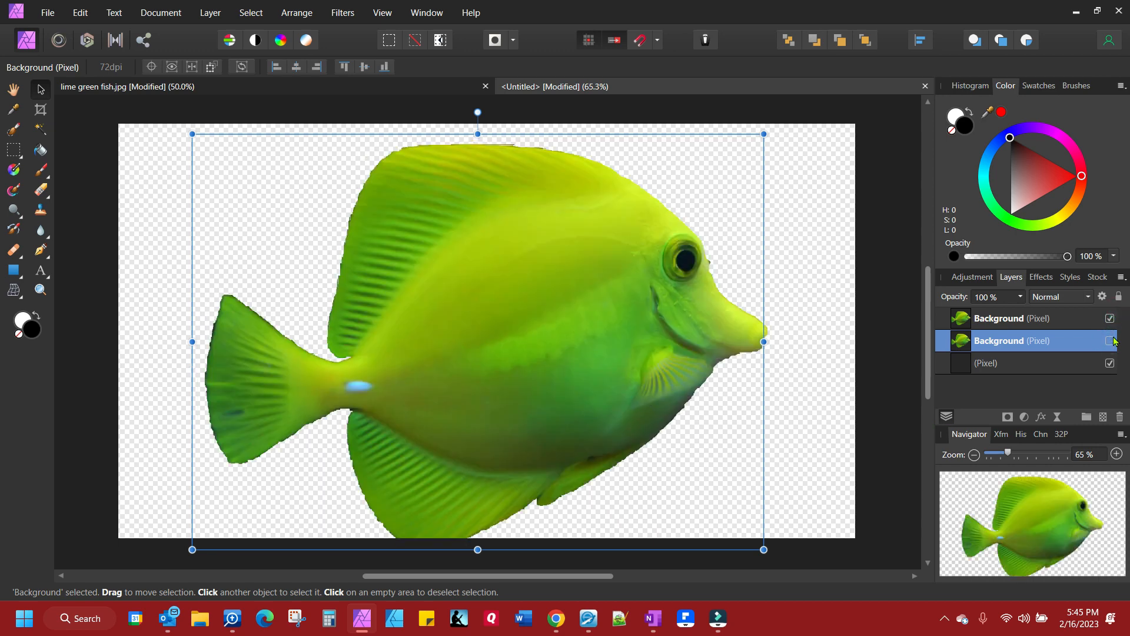
left_click(1110, 318)
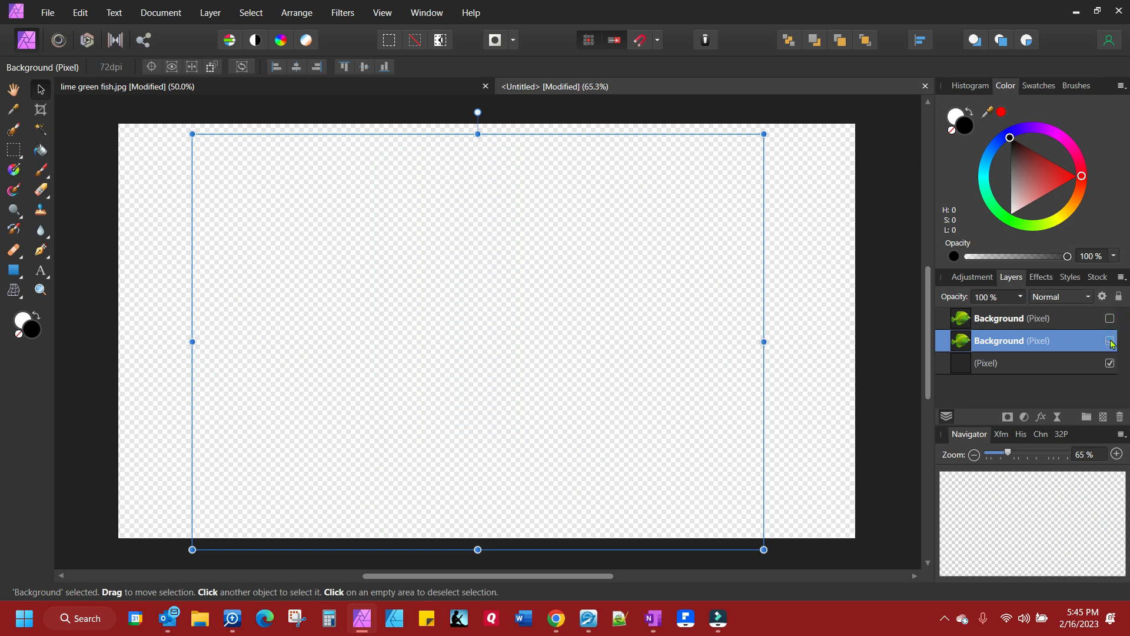
left_click(1110, 340)
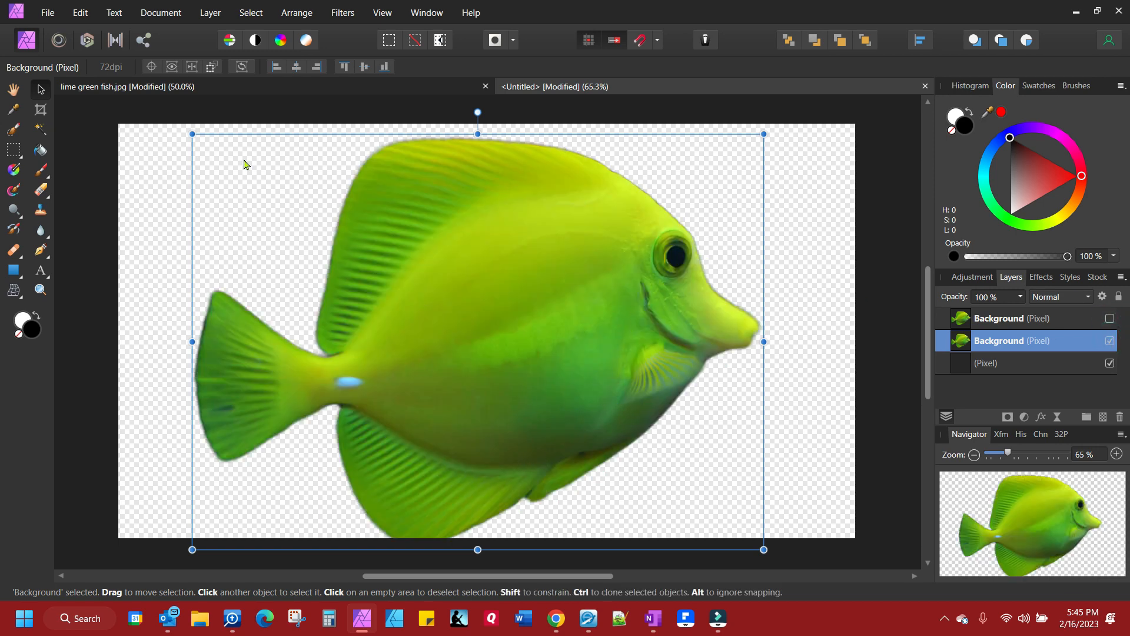
Add a Black and White adjustment to the selected fish in lime green fish.jpg, and deselect the fish.
left_click(203, 92)
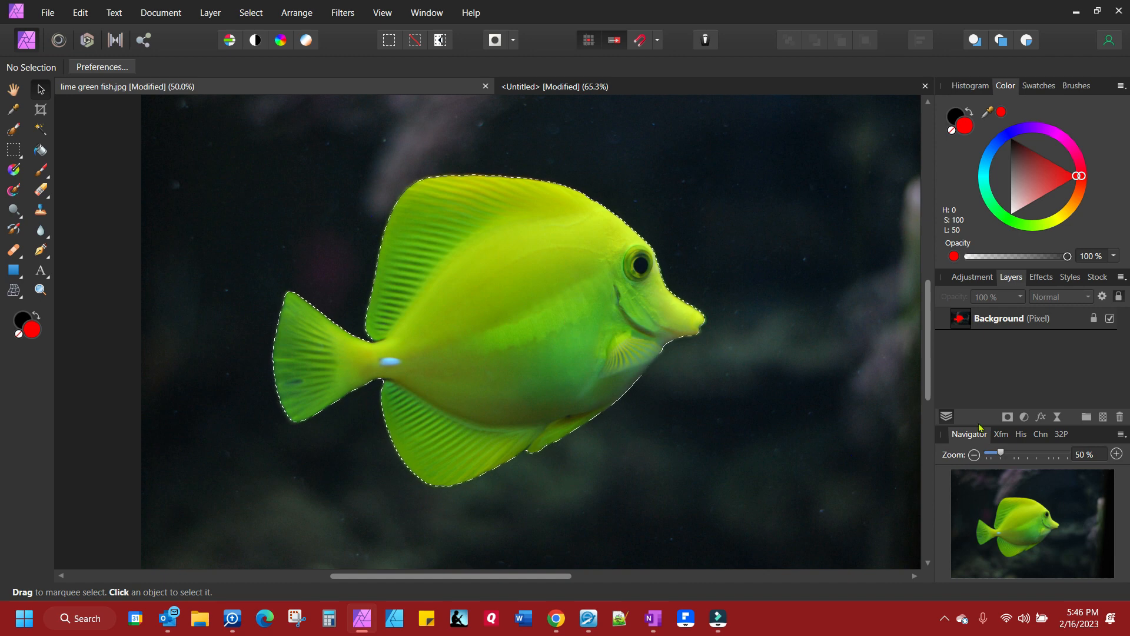
left_click(1025, 417)
left_click(1007, 133)
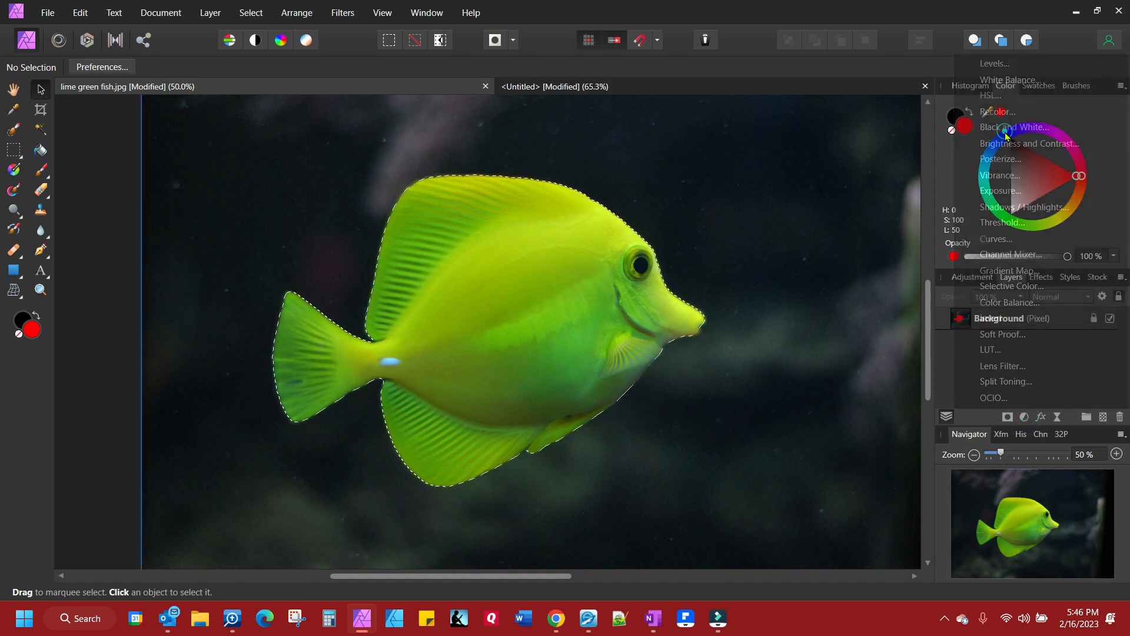
left_click(899, 259)
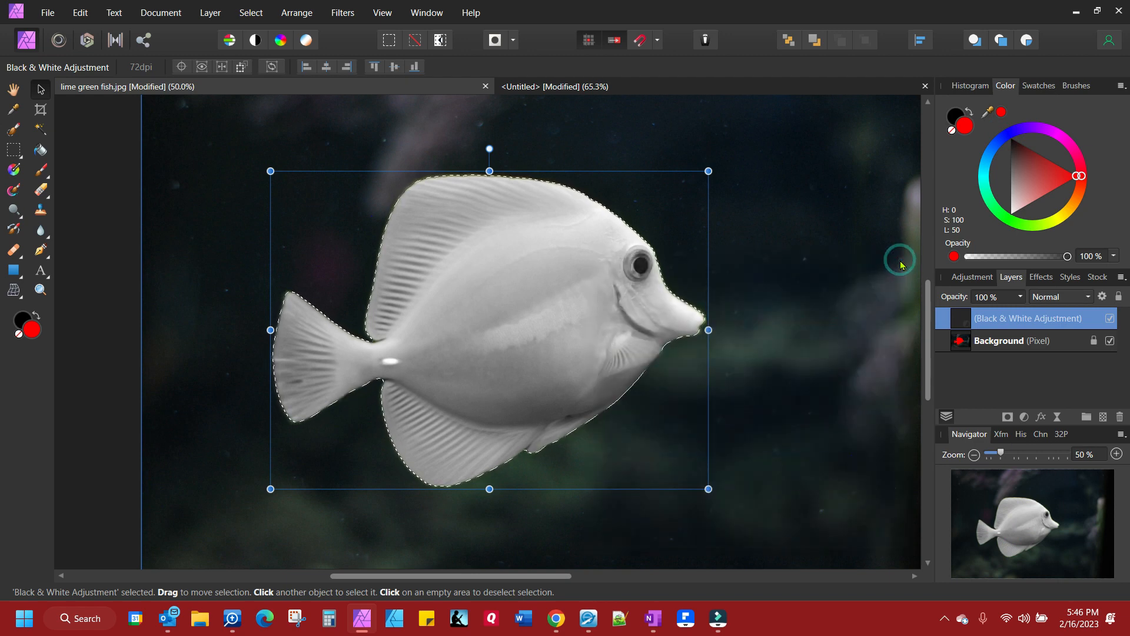
left_click(99, 352)
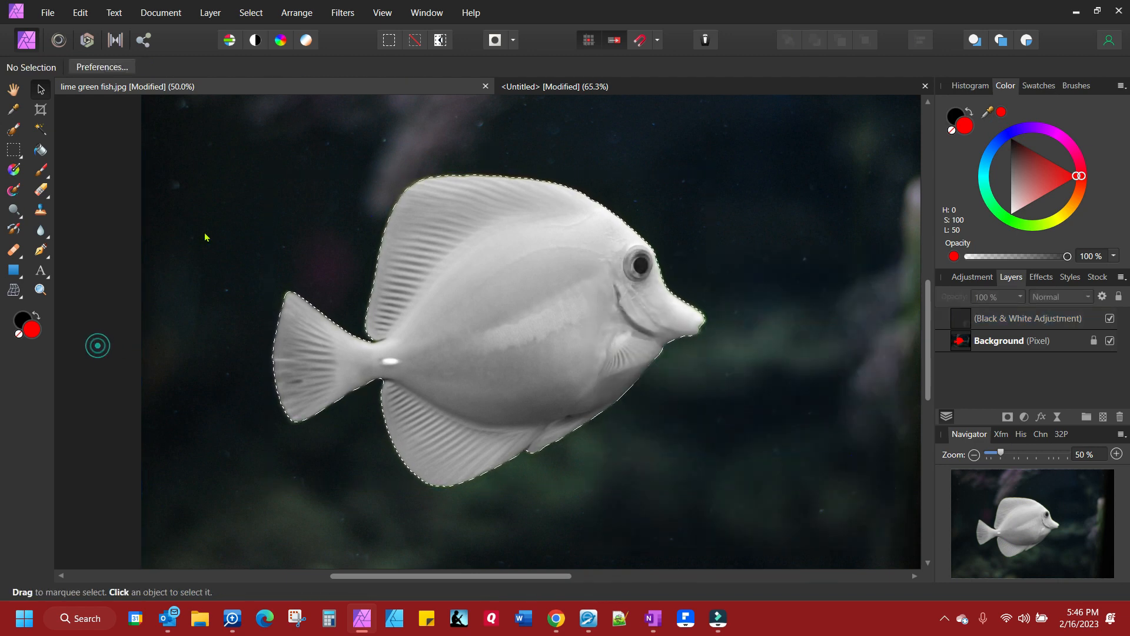
left_click(247, 15)
left_click(263, 41)
Paint black on the Black & White Adjustment layer over the fish's tail, lower fin, belly and mouth to restore their colour.
mouse_move(992, 323)
left_mouse_down()
mouse_move(980, 332)
mouse_move(991, 324)
left_mouse_up()
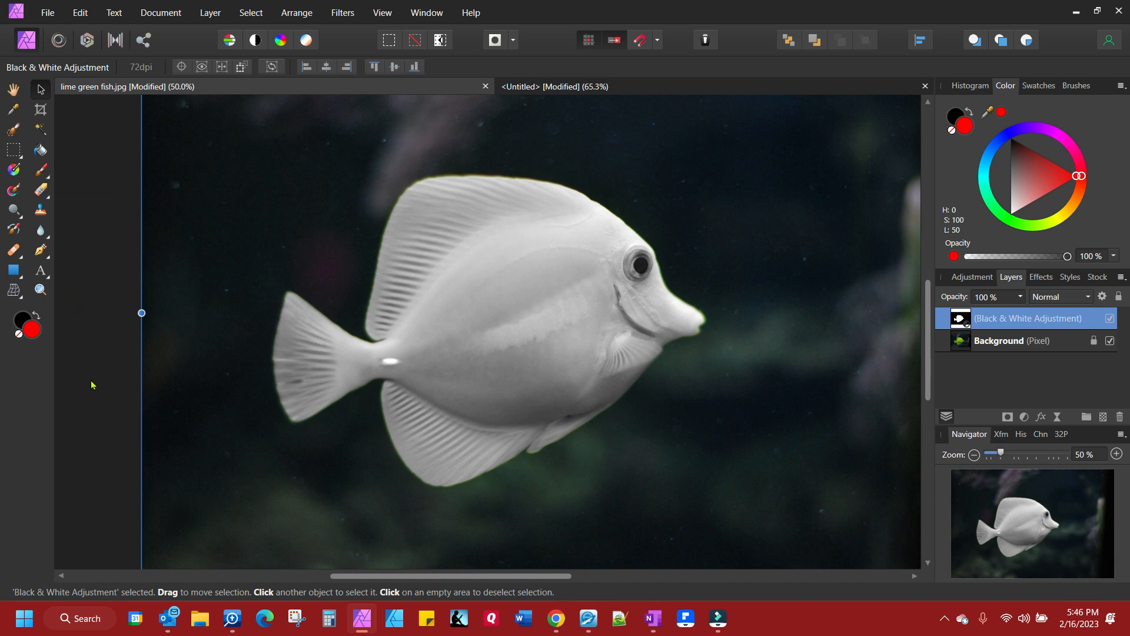
key("d")
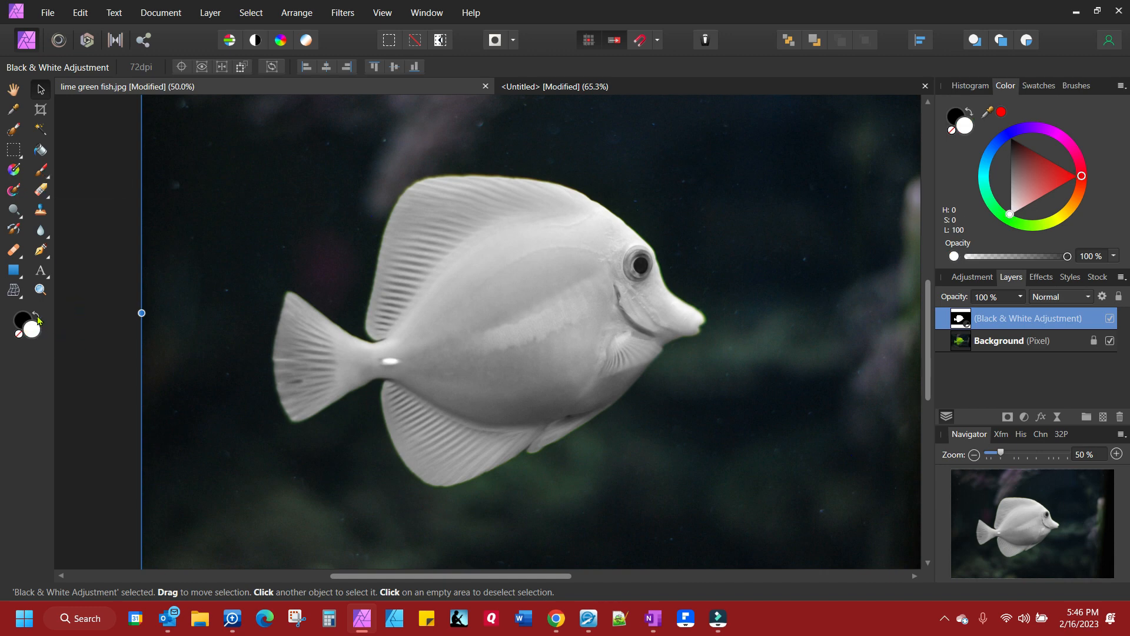
left_click(41, 172)
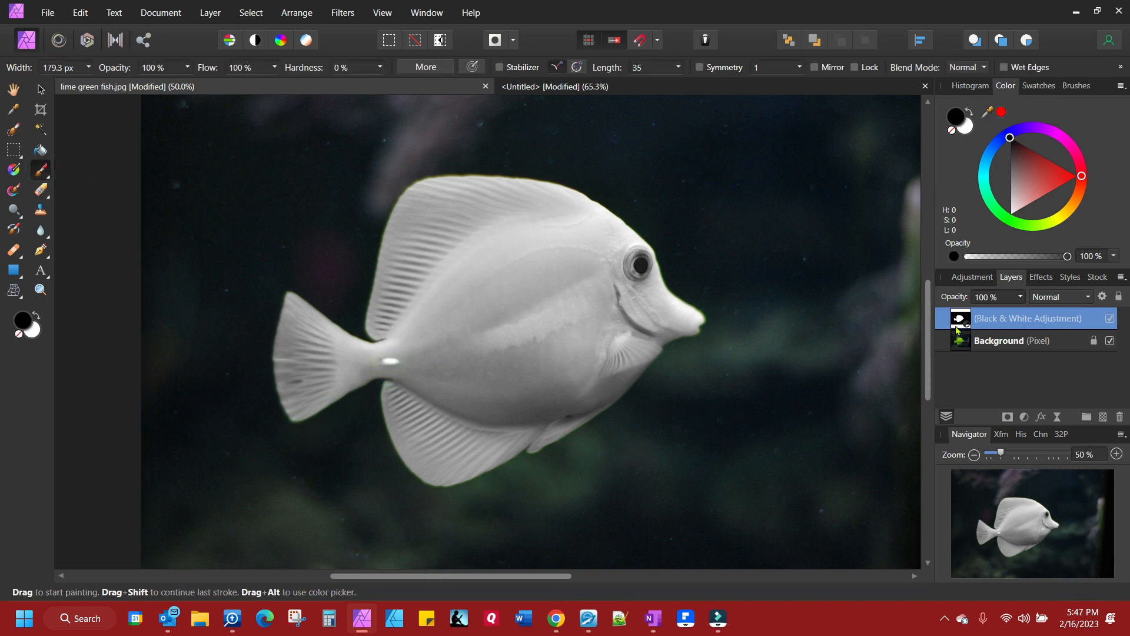
left_click(1109, 320)
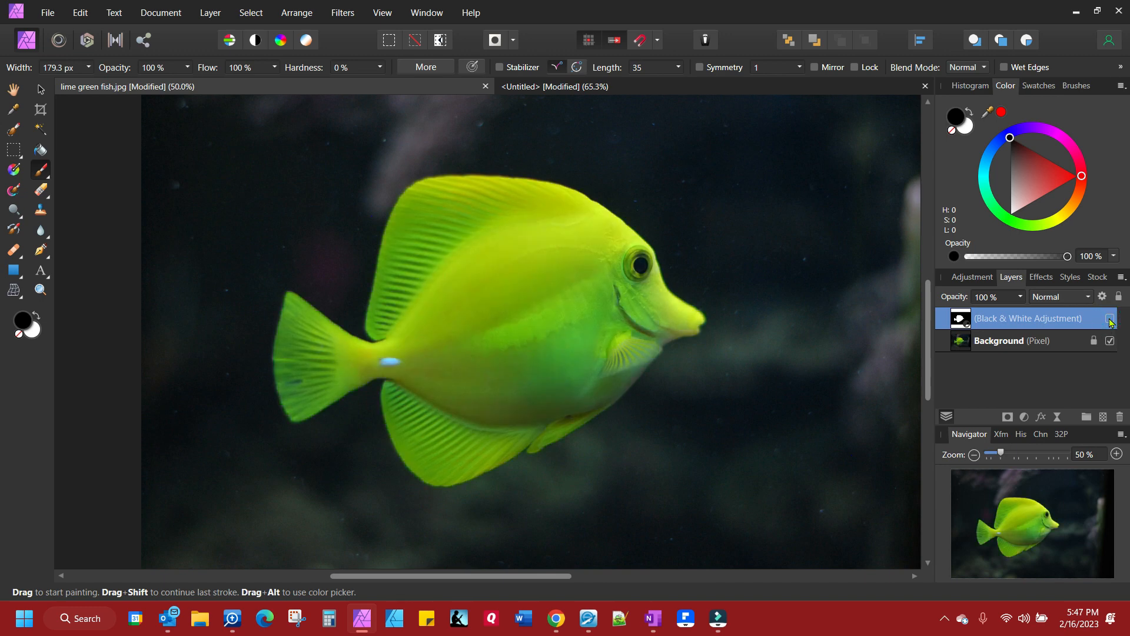
left_click(1111, 319)
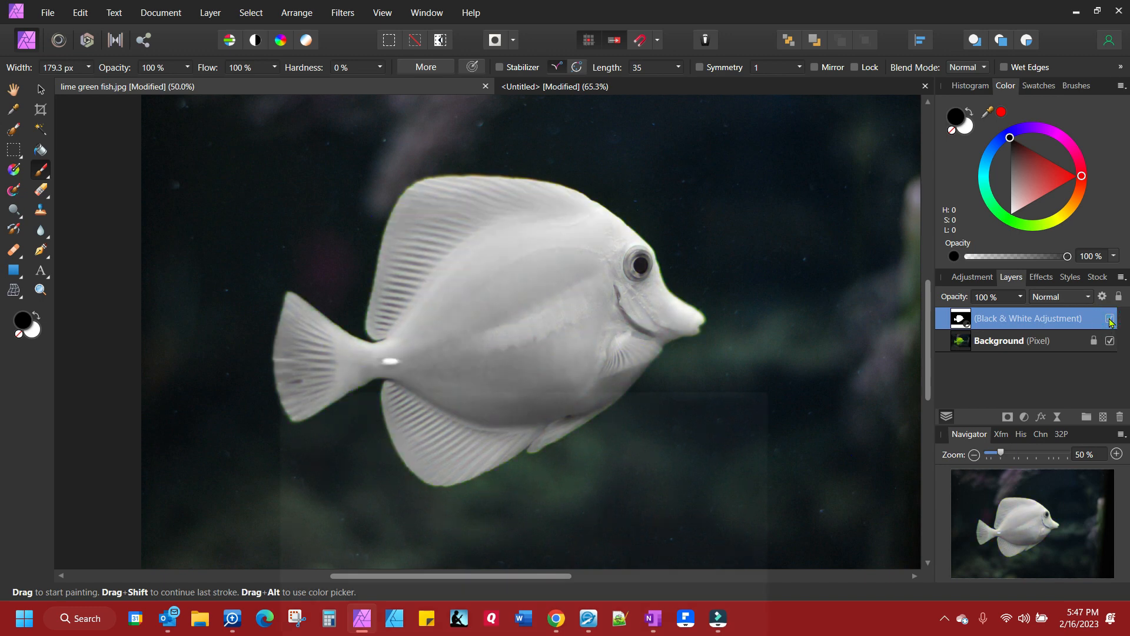
mouse_move(394, 377)
left_mouse_down()
mouse_move(530, 427)
mouse_move(391, 394)
mouse_move(397, 473)
mouse_move(520, 456)
mouse_move(397, 464)
mouse_move(539, 439)
mouse_move(589, 411)
mouse_move(663, 330)
mouse_move(697, 313)
mouse_move(630, 347)
mouse_move(552, 414)
mouse_move(660, 342)
mouse_move(502, 397)
mouse_move(396, 369)
mouse_move(353, 371)
mouse_move(284, 401)
mouse_move(283, 308)
mouse_move(326, 327)
mouse_move(321, 355)
left_mouse_up()
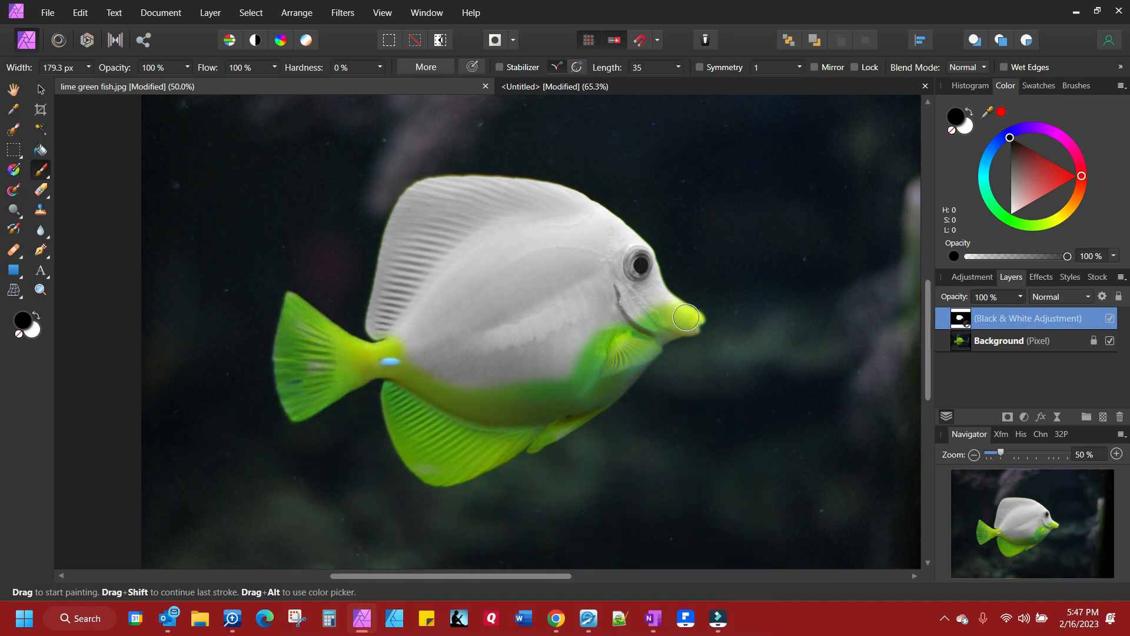
left_click(1111, 320)
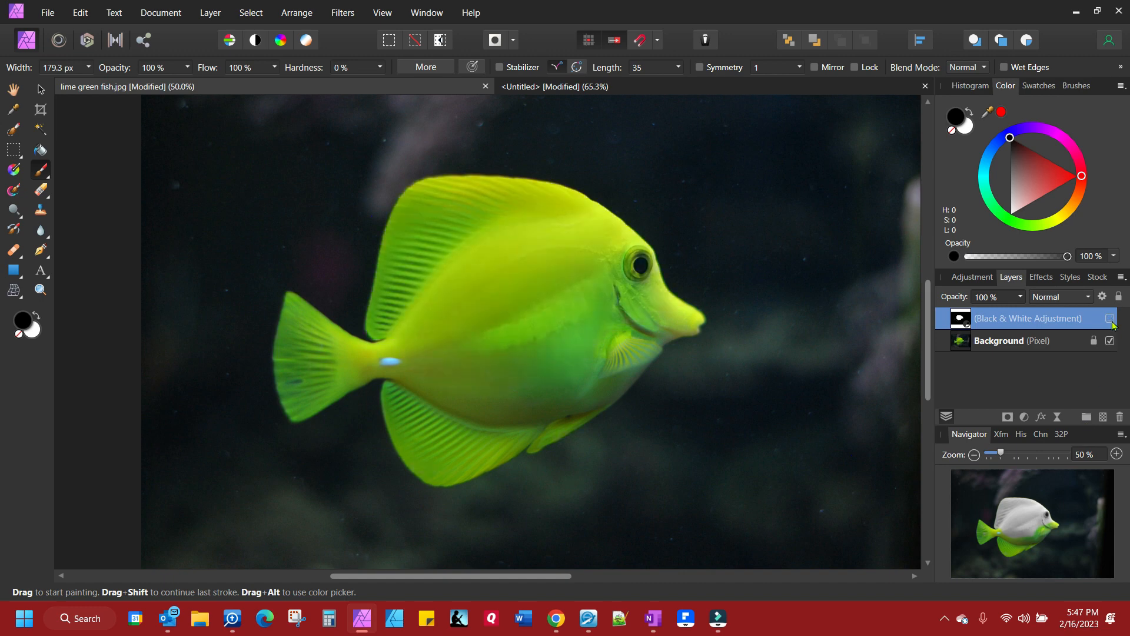
left_click(1111, 320)
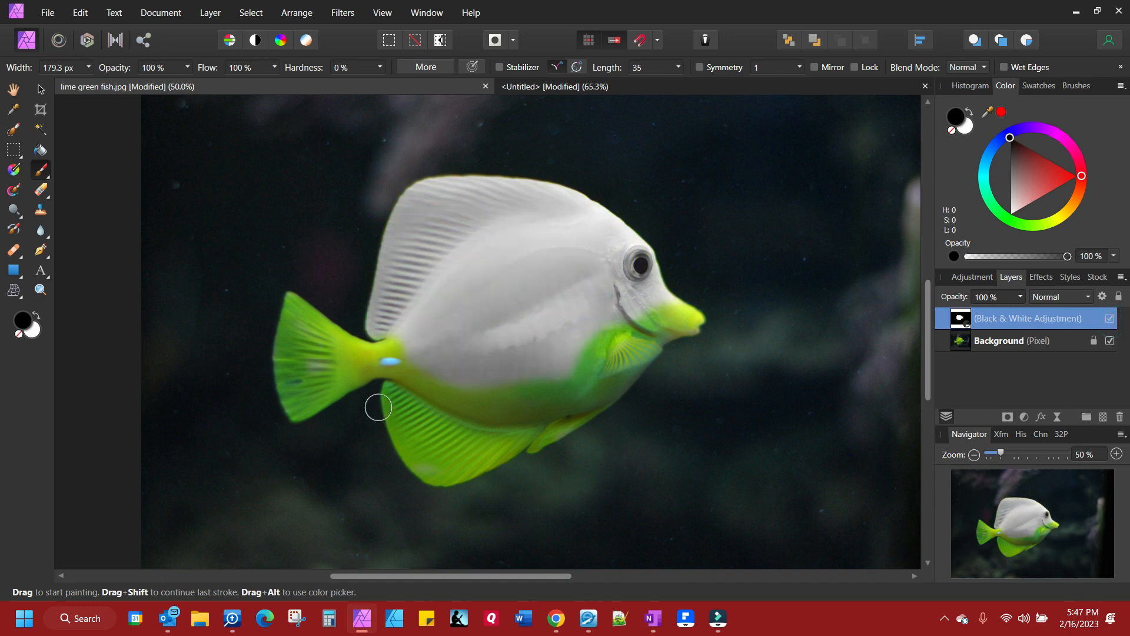
left_click_drag(639, 360, 603, 356)
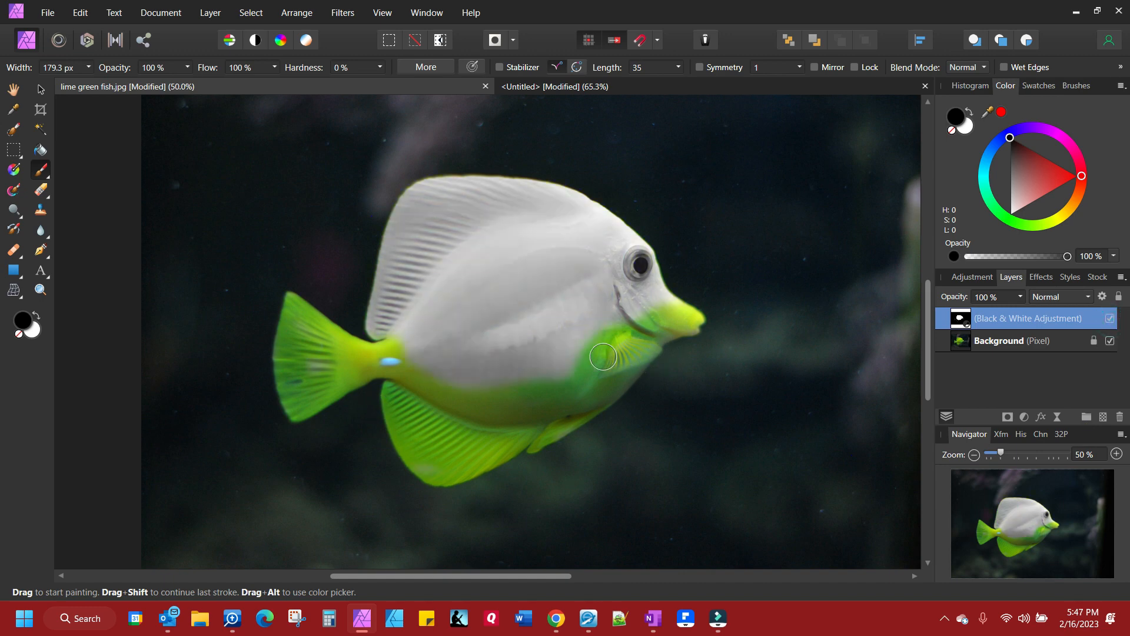